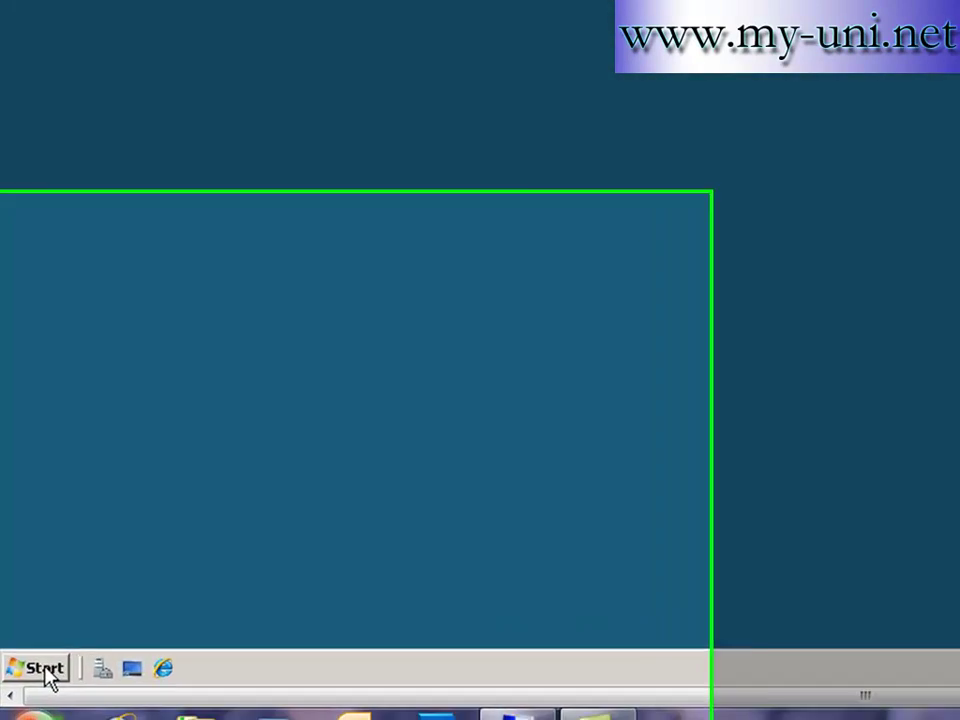
- Open Active Directory Users and Computers from the administrative tools
{"action": "left_click", "coordinate": [30, 689]}
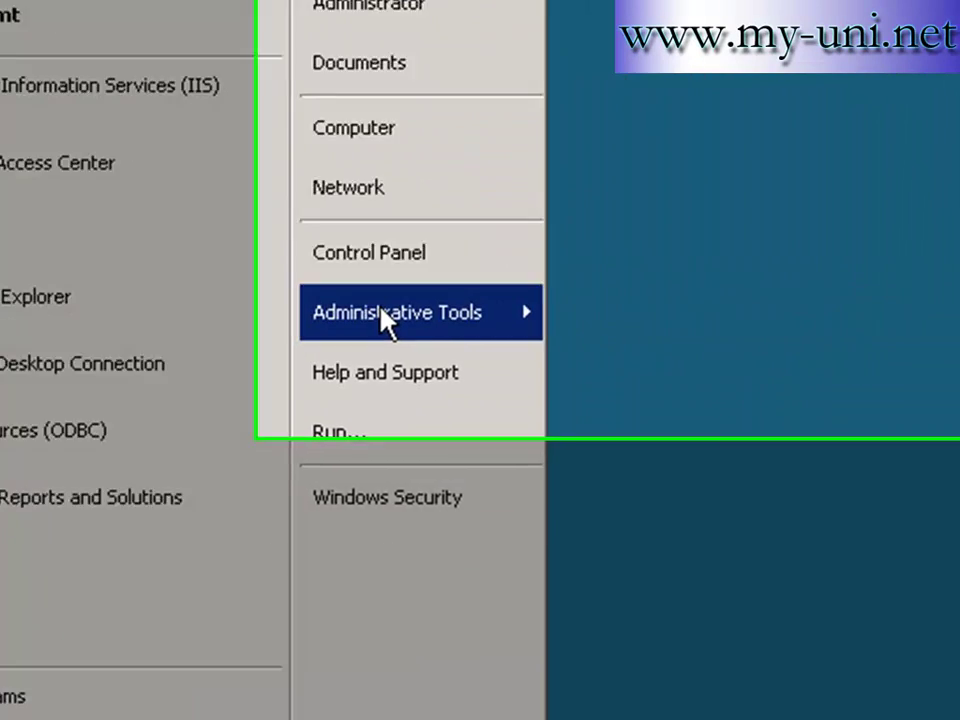
{"action": "mouse_move", "coordinate": [538, 145]}
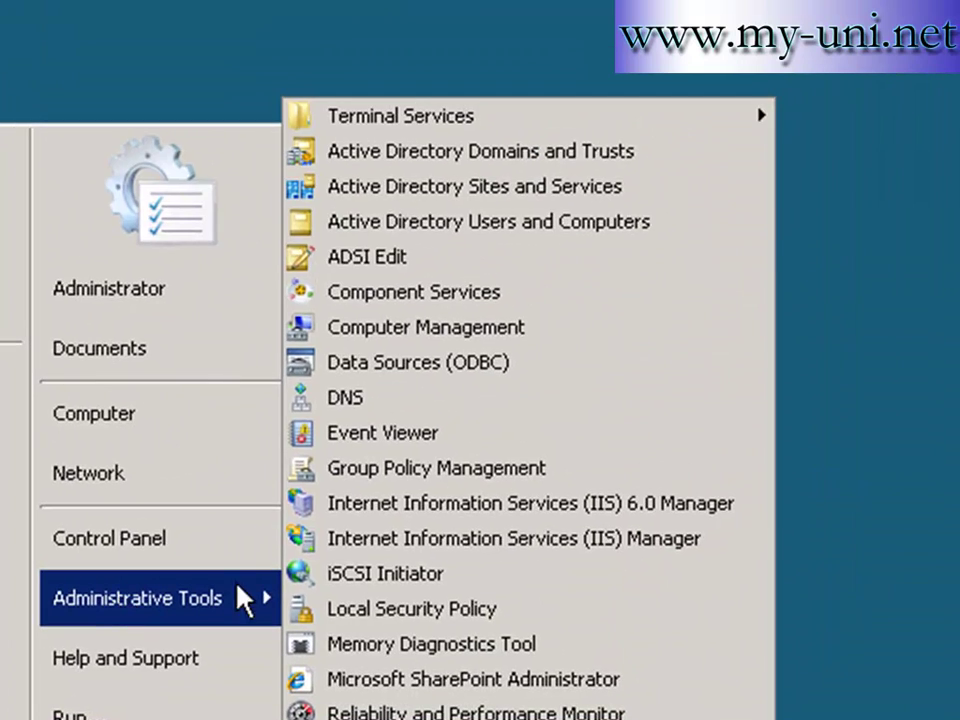
{"action": "left_click", "coordinate": [488, 225]}
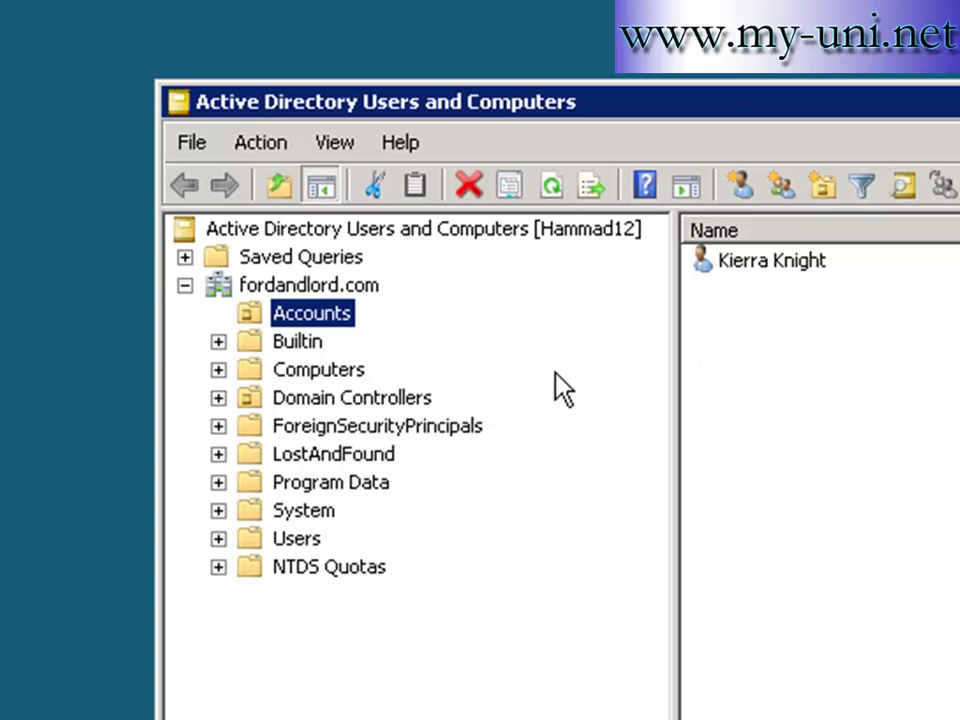
- Start a new user in the Accounts organizational unit, filling in the first name, last name and logon name, and continue to the password settings
{"action": "right_click", "coordinate": [329, 314]}
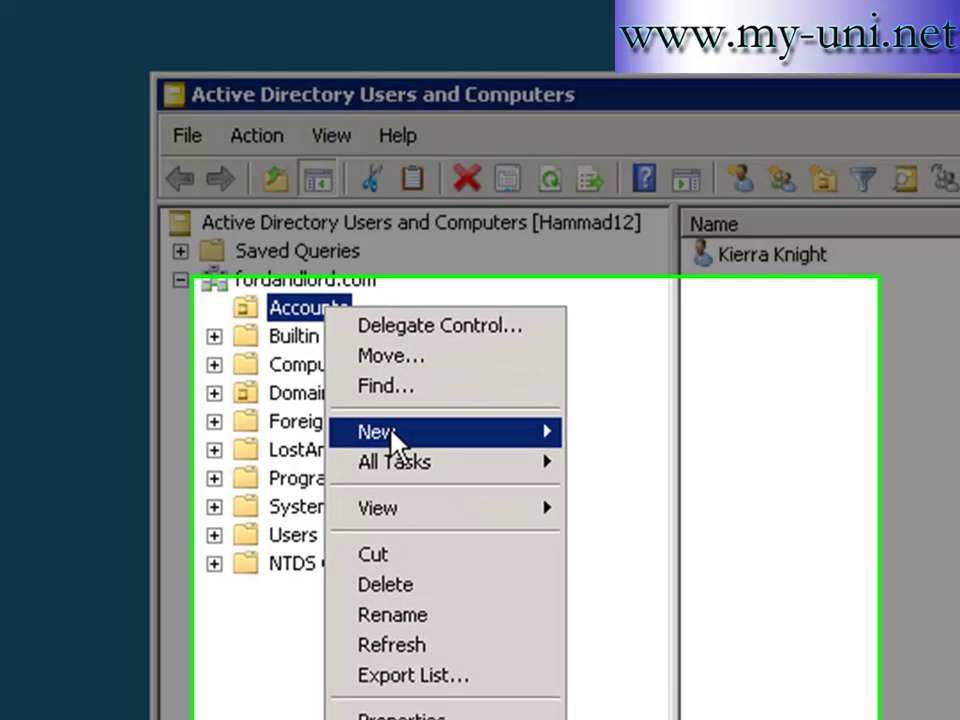
{"action": "mouse_move", "coordinate": [474, 442]}
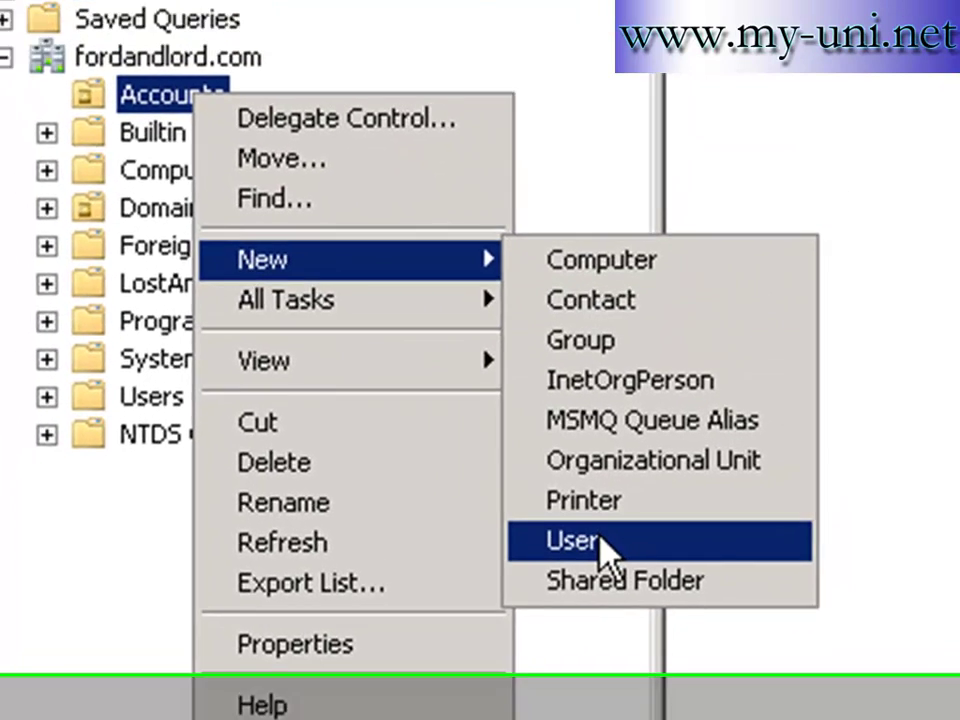
{"action": "left_click", "coordinate": [588, 513]}
{"action": "type", "text": "Sim"}
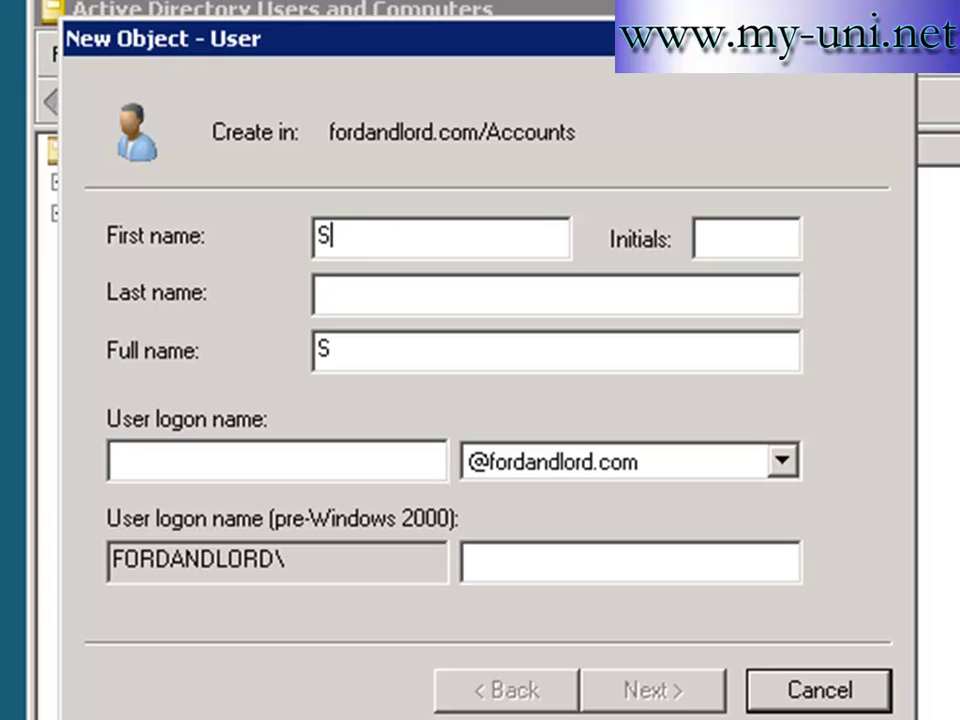
{"action": "key", "text": "Tab"}
{"action": "key", "text": "Tab"}
{"action": "type", "text": "Sim"}
{"action": "key", "text": "Tab"}
{"action": "key", "text": "Tab"}
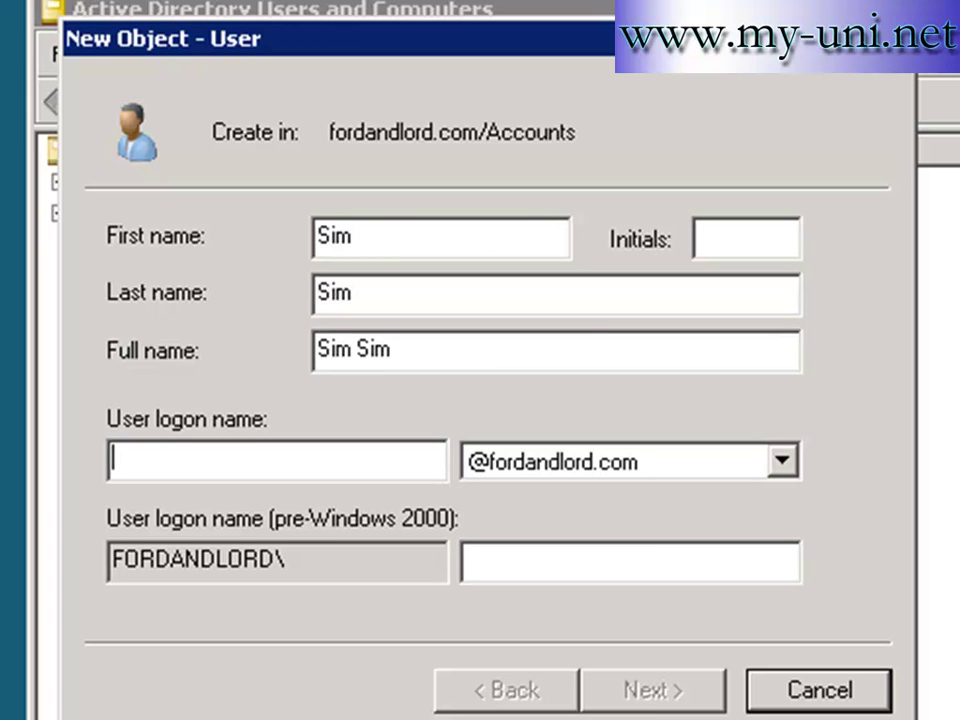
{"action": "type", "text": "sim"}
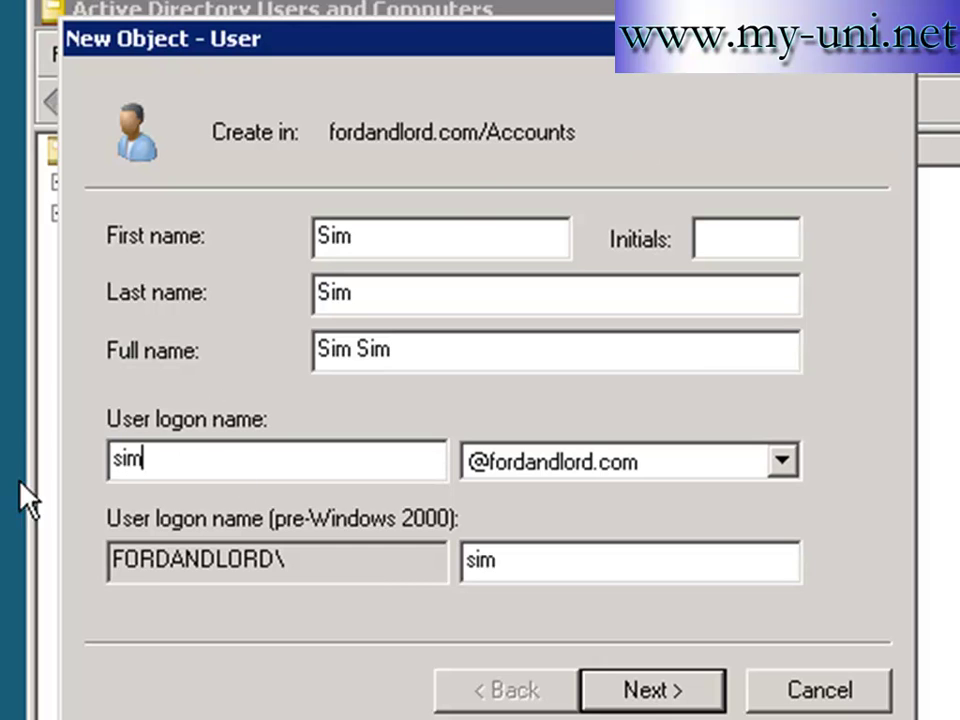
{"action": "left_click", "coordinate": [648, 695]}
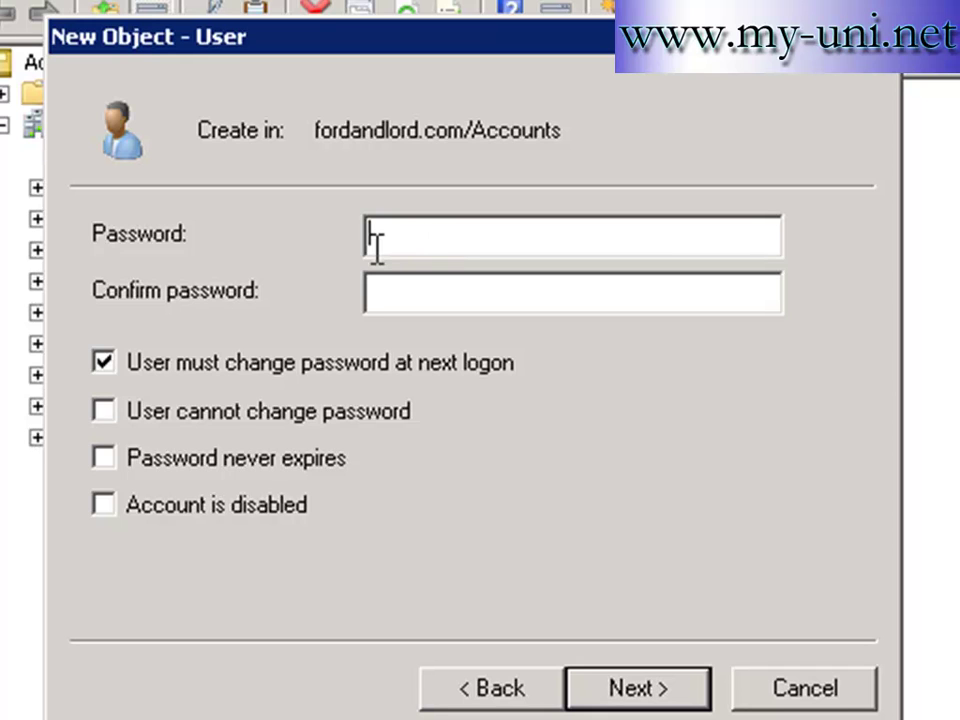
- Enter and confirm the new user's account password
{"action": "type", "text": "•••••"}
{"action": "key", "text": "Tab"}
{"action": "type", "text": "•••••"}
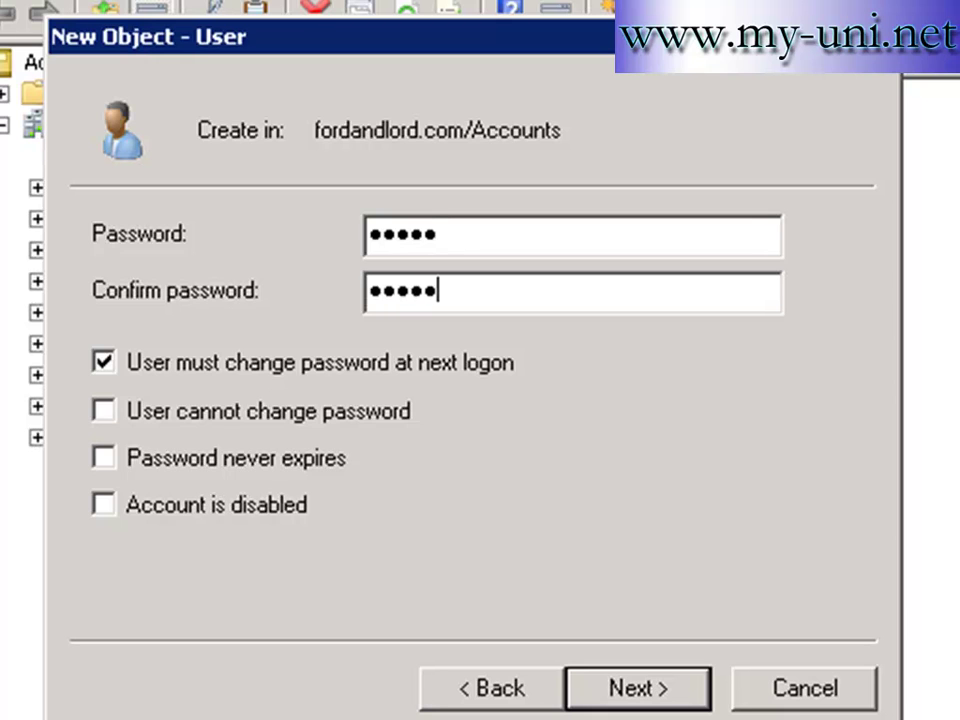
- Disable the password change at next logon, prohibit the user from changing the password, and try to create the account
{"action": "left_click", "coordinate": [102, 362]}
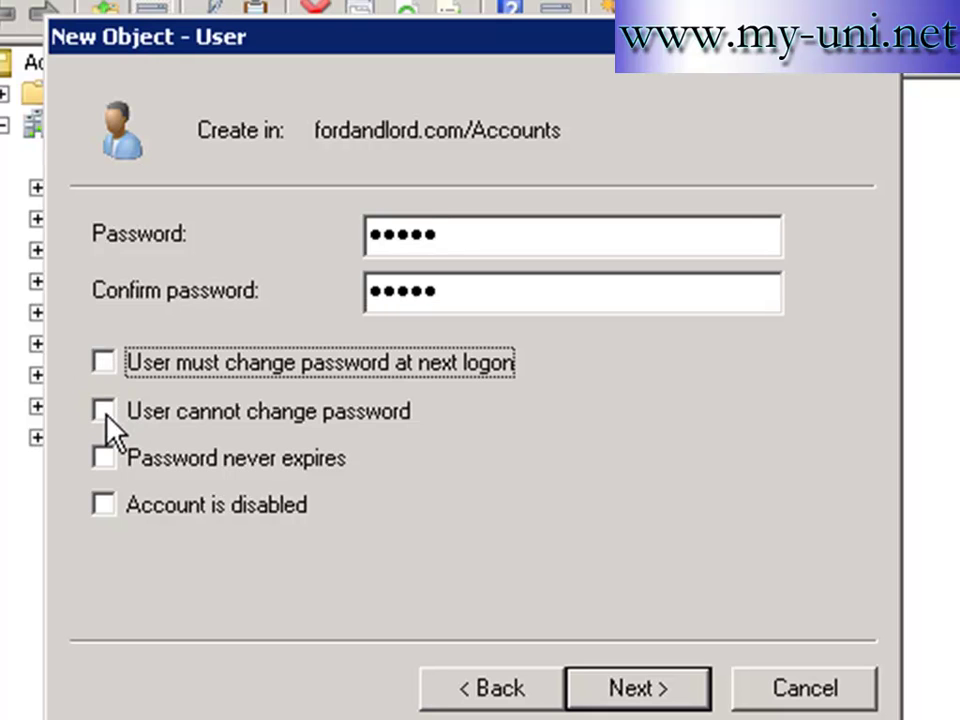
{"action": "left_click", "coordinate": [106, 416]}
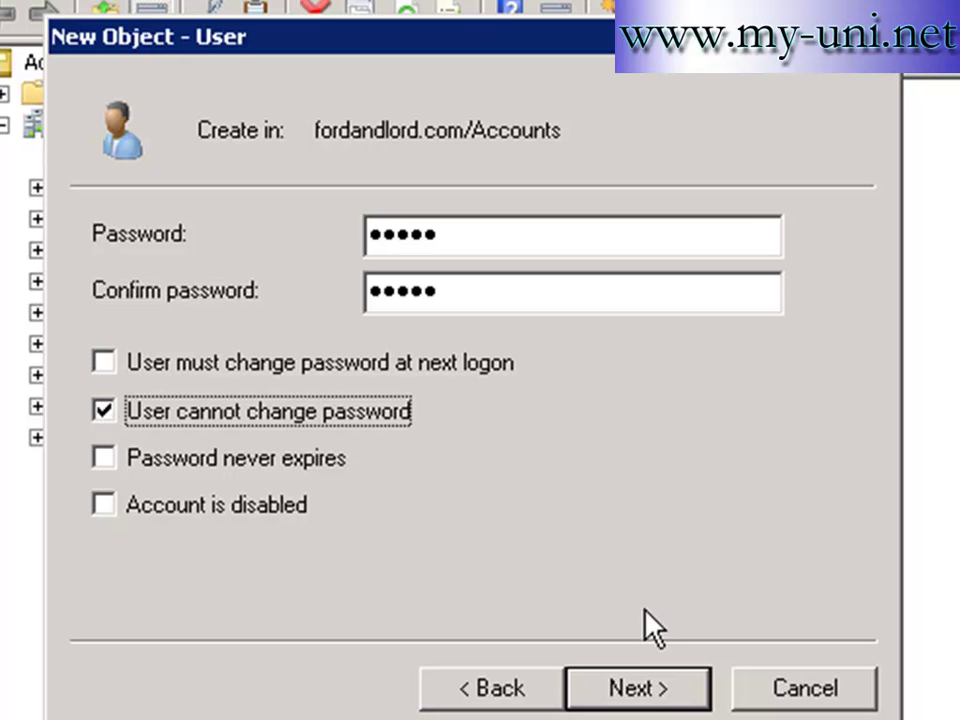
{"action": "left_click", "coordinate": [661, 675]}
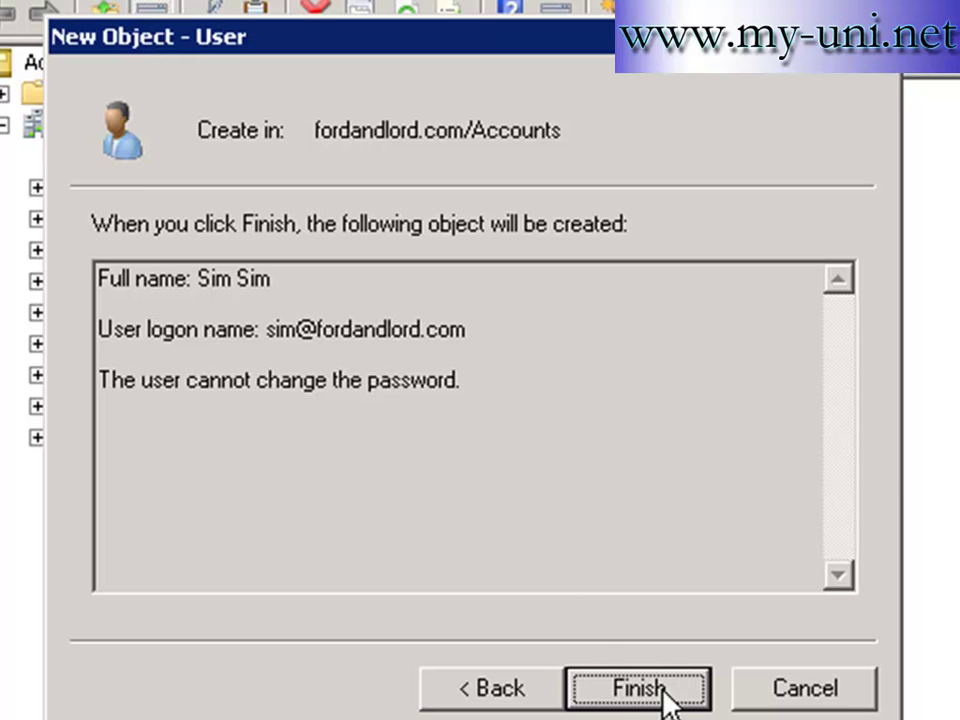
{"action": "left_click", "coordinate": [640, 690]}
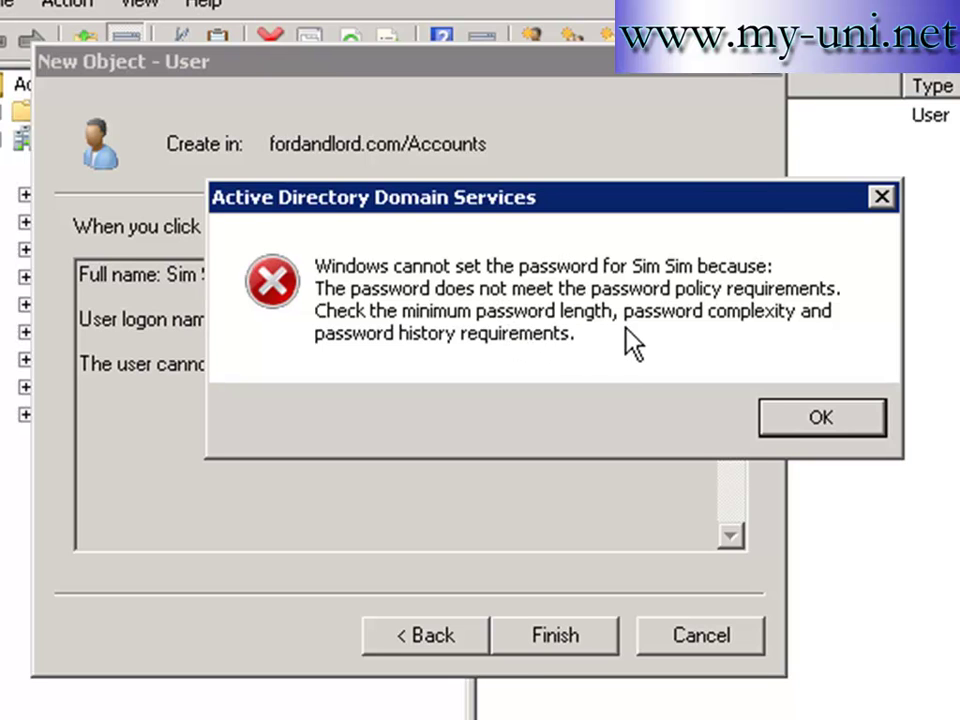
{"action": "left_click", "coordinate": [821, 421]}
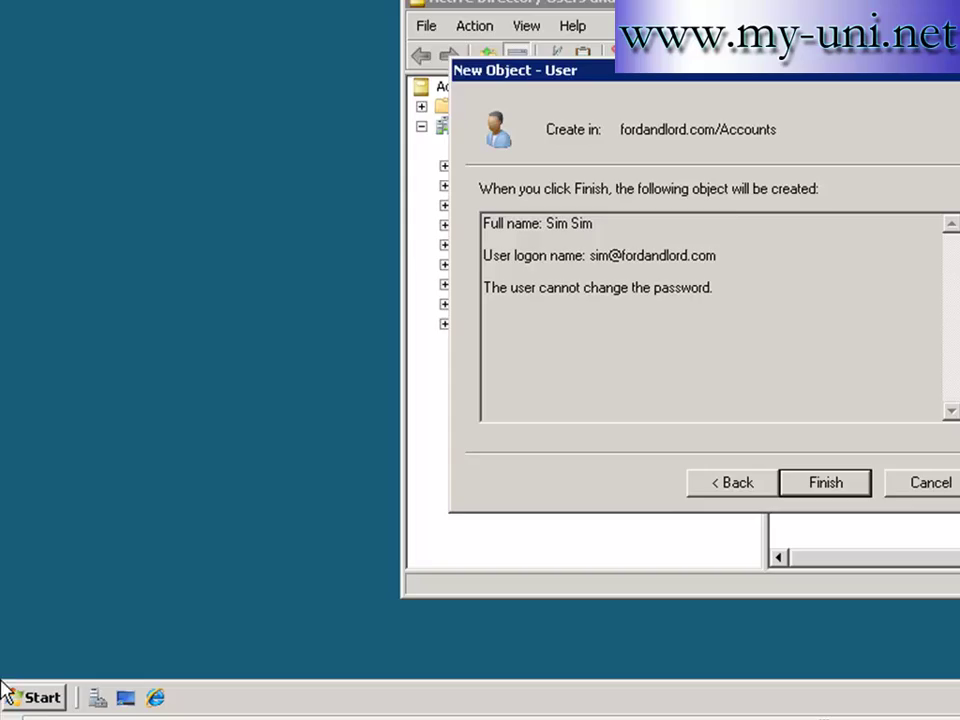
- Switch to Group Policy Management from the administrative tools
{"action": "left_click", "coordinate": [52, 695]}
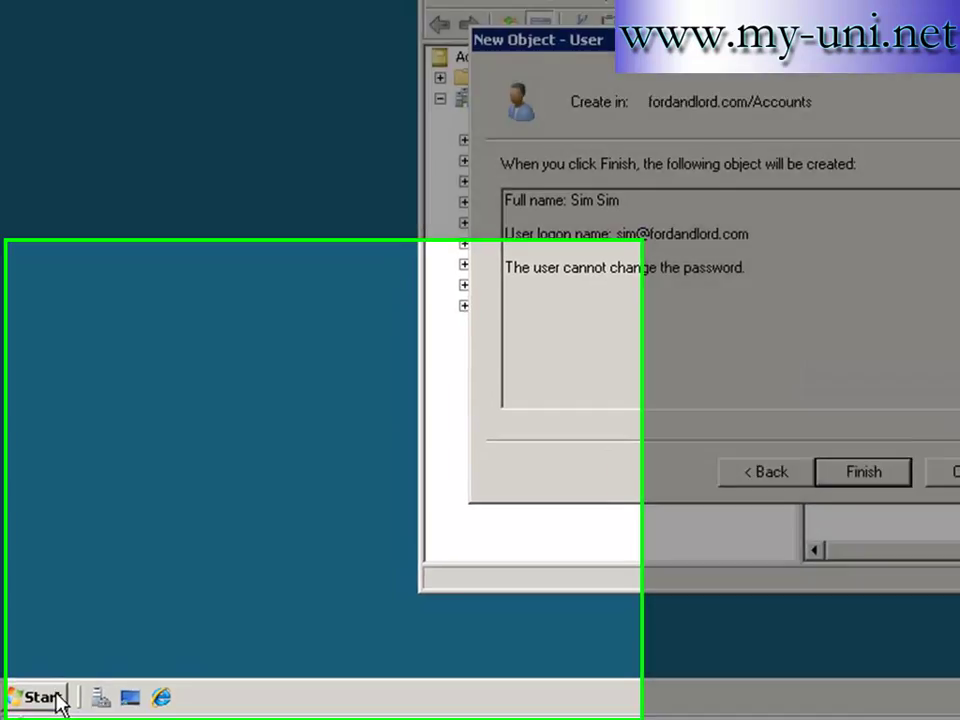
{"action": "mouse_move", "coordinate": [567, 163]}
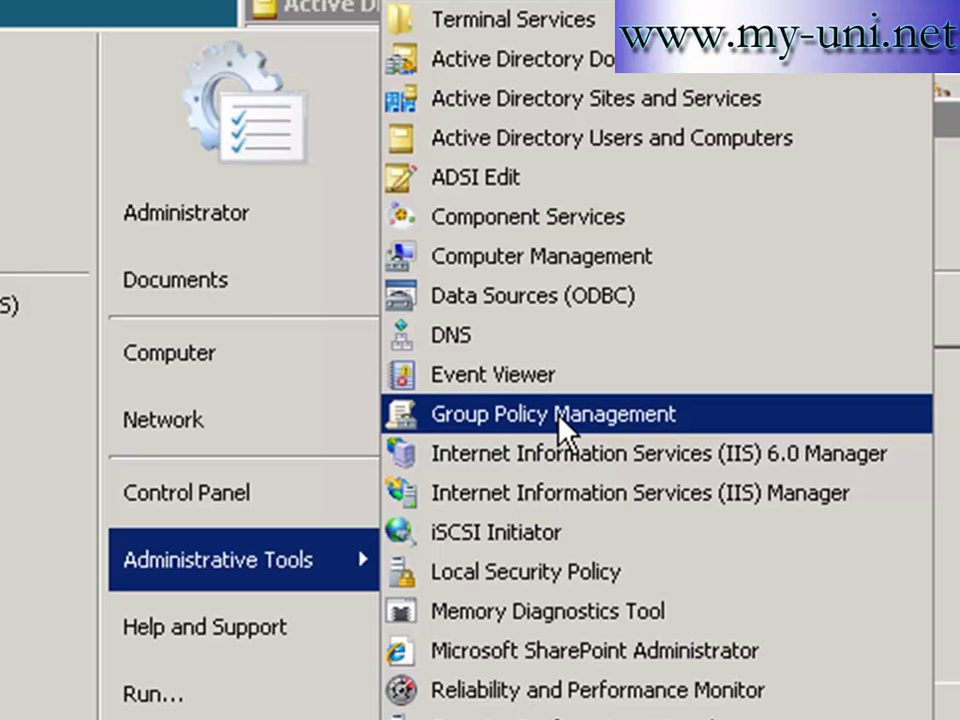
{"action": "left_click", "coordinate": [563, 425]}
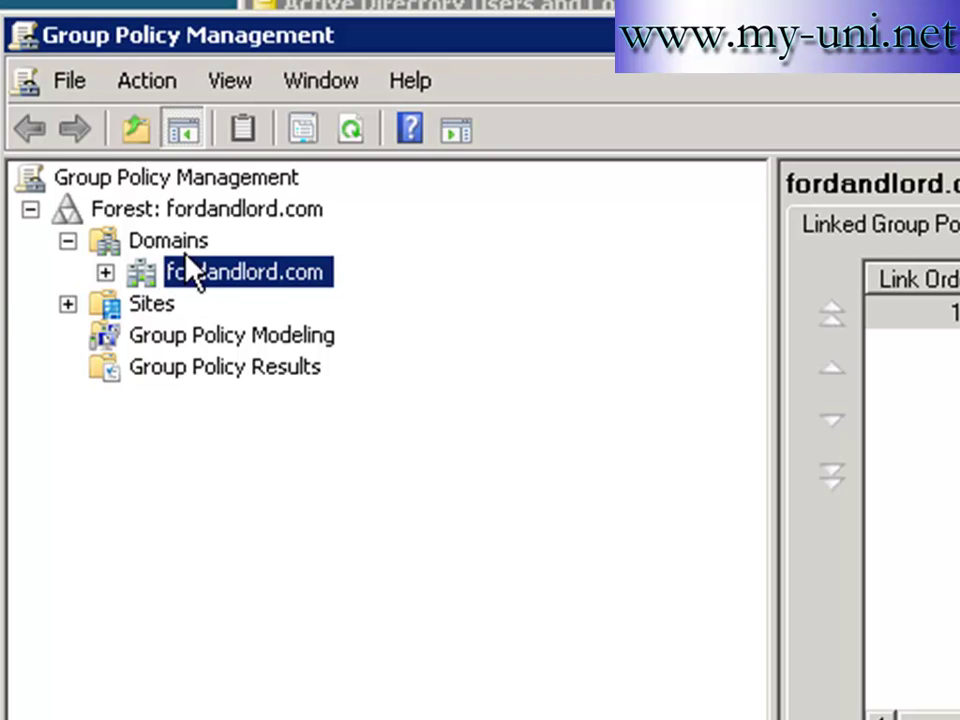
- Open the Default Domain Policy from the Group Policy Objects of fordandlord.com for editing
{"action": "left_click", "coordinate": [105, 273]}
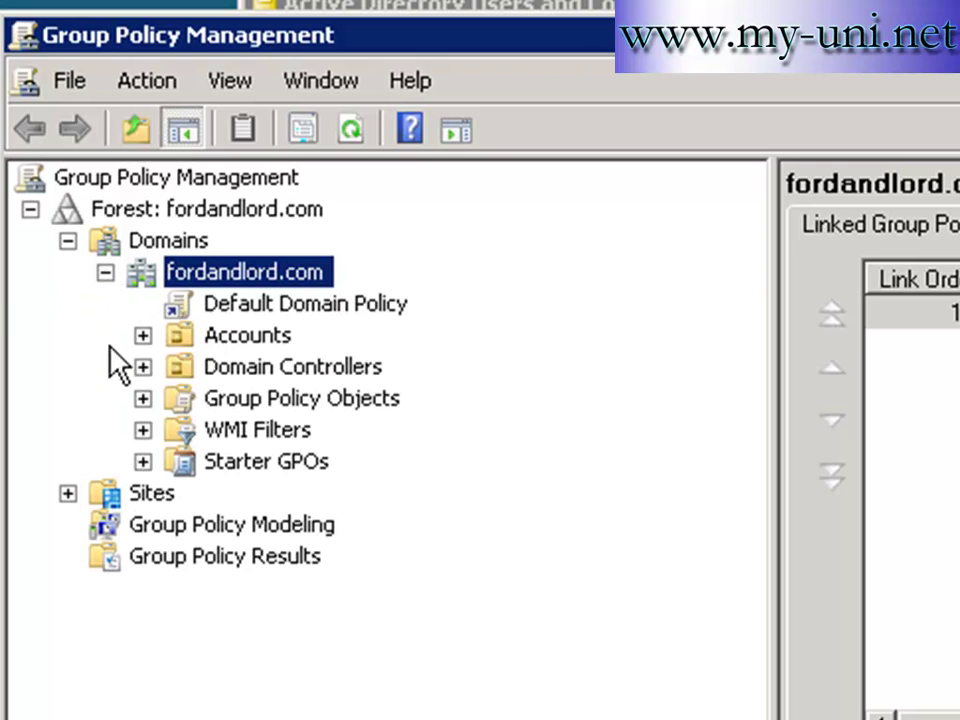
{"action": "left_click", "coordinate": [143, 398]}
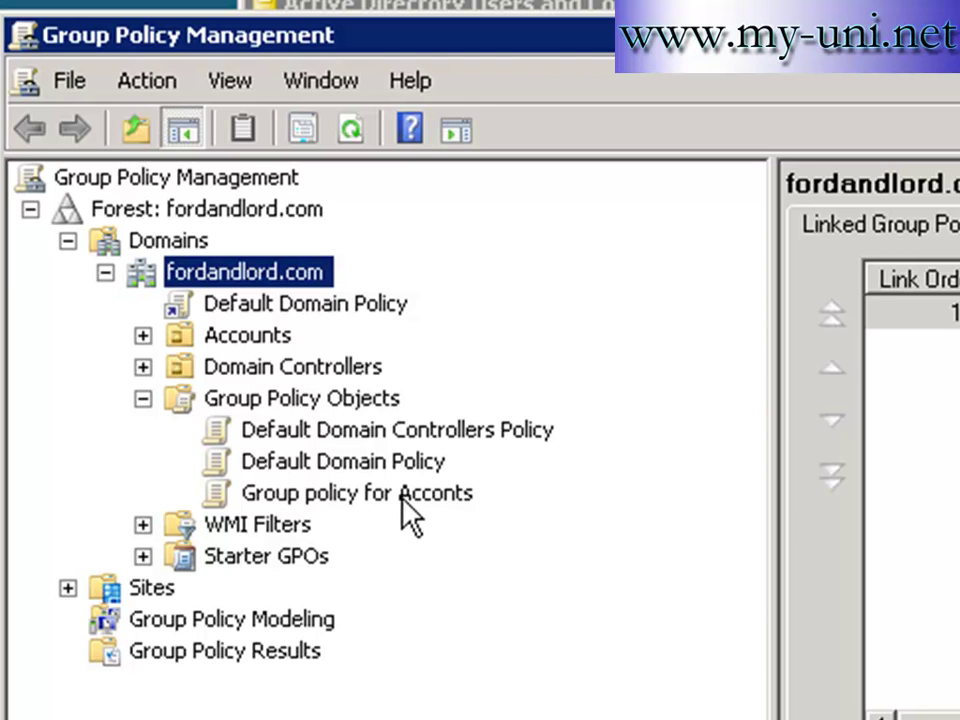
{"action": "left_click", "coordinate": [368, 471]}
{"action": "right_click", "coordinate": [367, 468]}
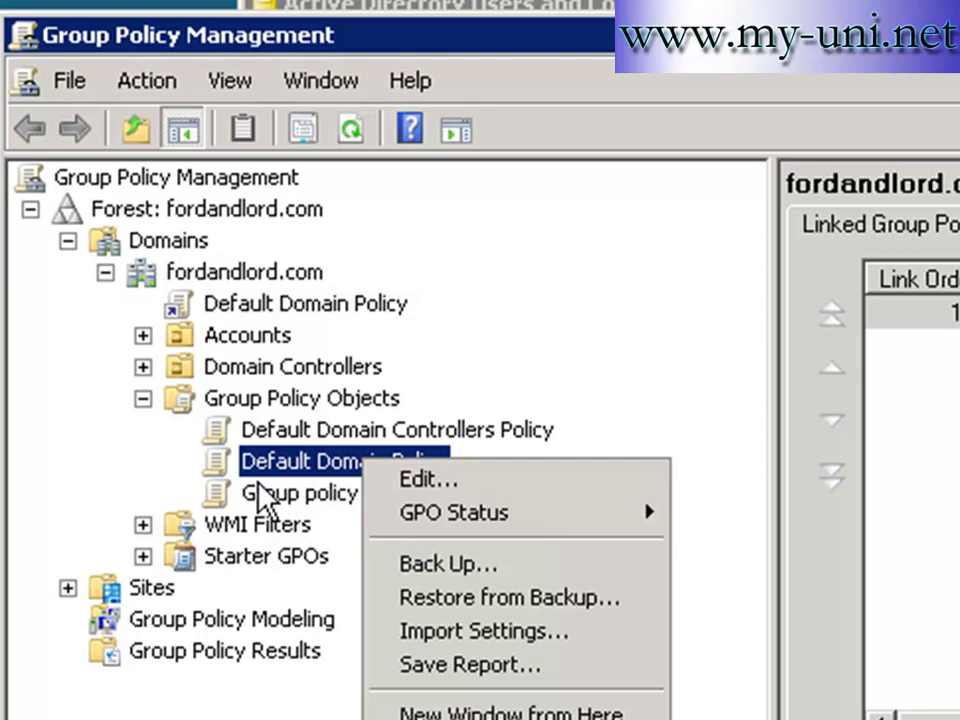
{"action": "left_click", "coordinate": [492, 547]}
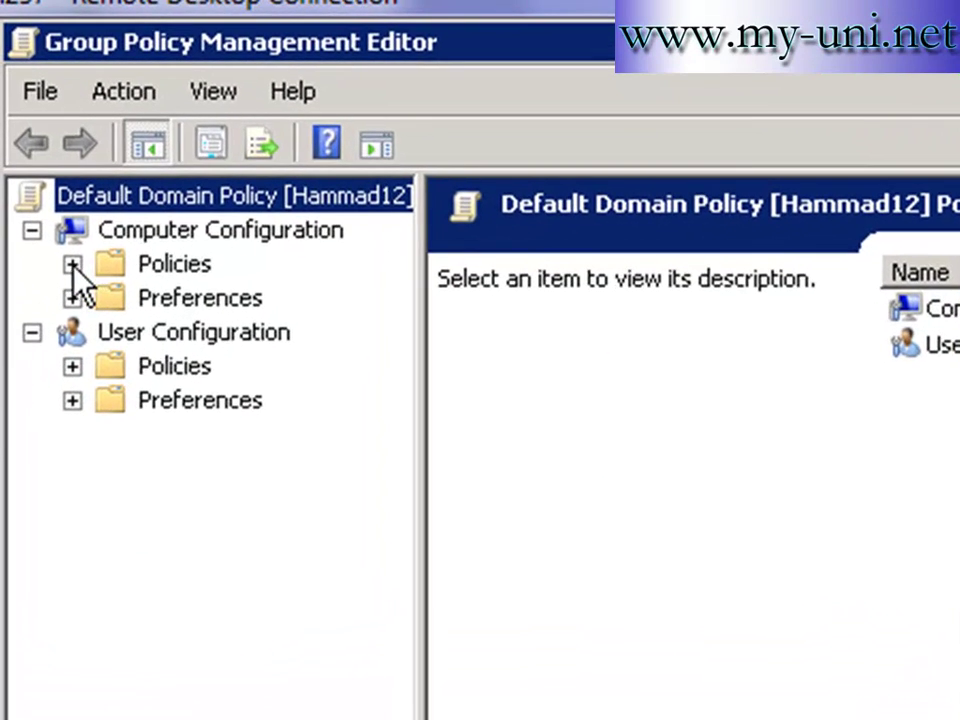
- Display the Password Policy settings under Computer Configuration, Policies, Windows Settings, Security Settings, Account Policies
{"action": "left_click", "coordinate": [41, 185]}
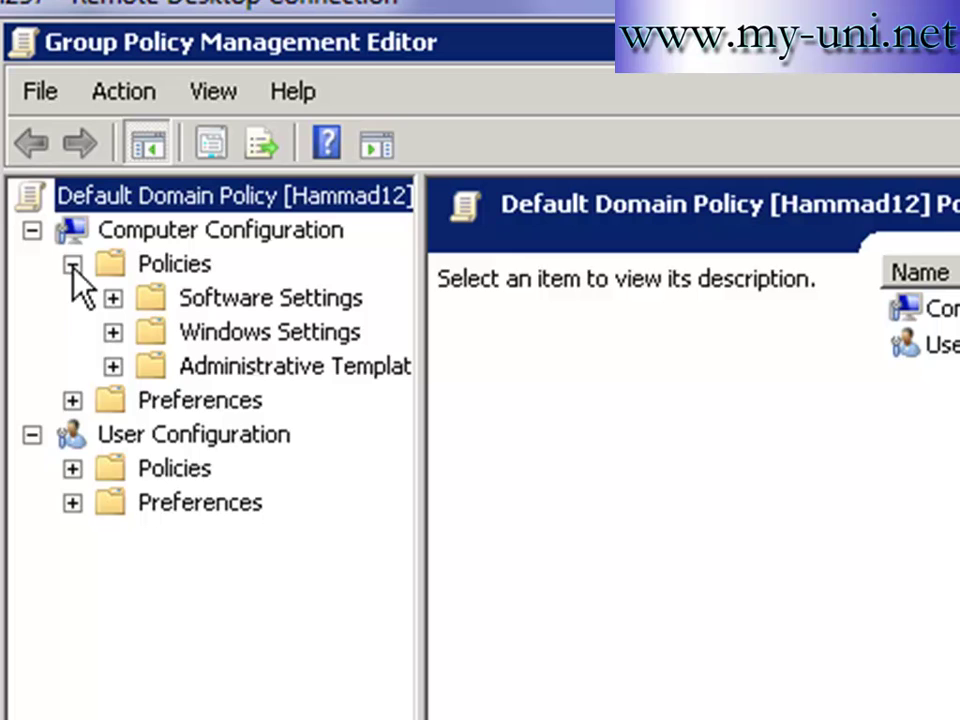
{"action": "left_click", "coordinate": [113, 332]}
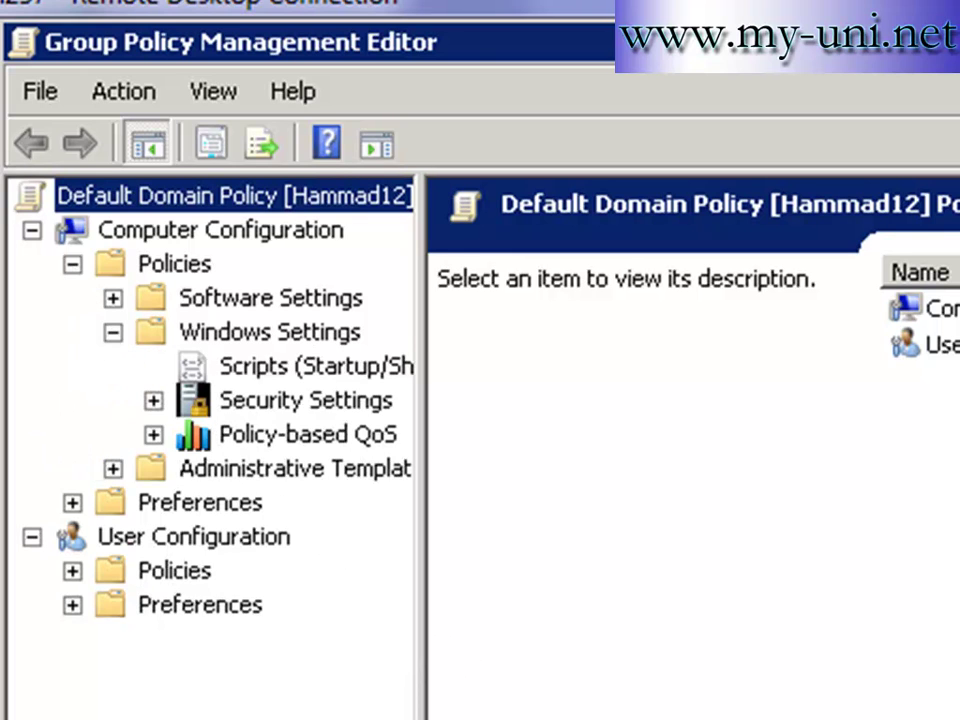
{"action": "left_click_drag", "start_coordinate": [420, 712], "coordinate": [585, 712]}
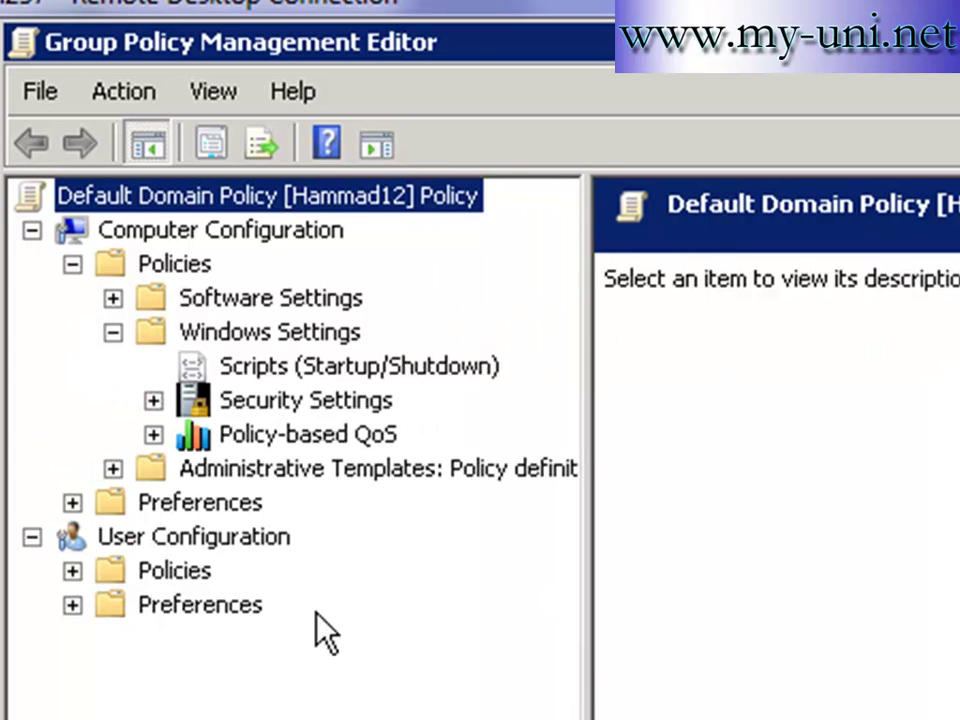
{"action": "left_click", "coordinate": [153, 400]}
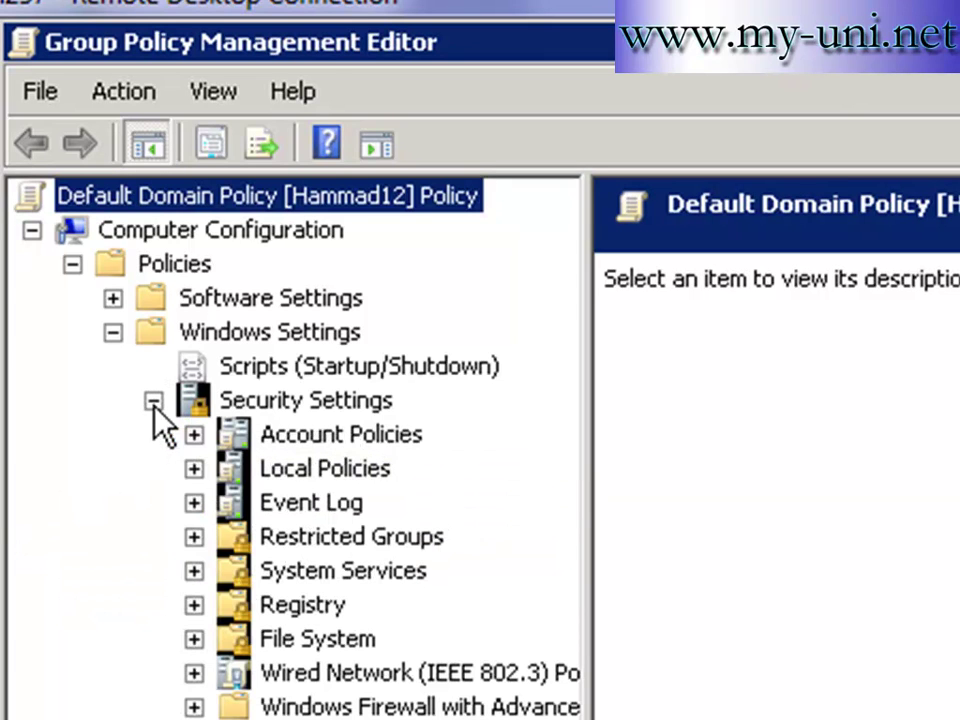
{"action": "left_click", "coordinate": [193, 434]}
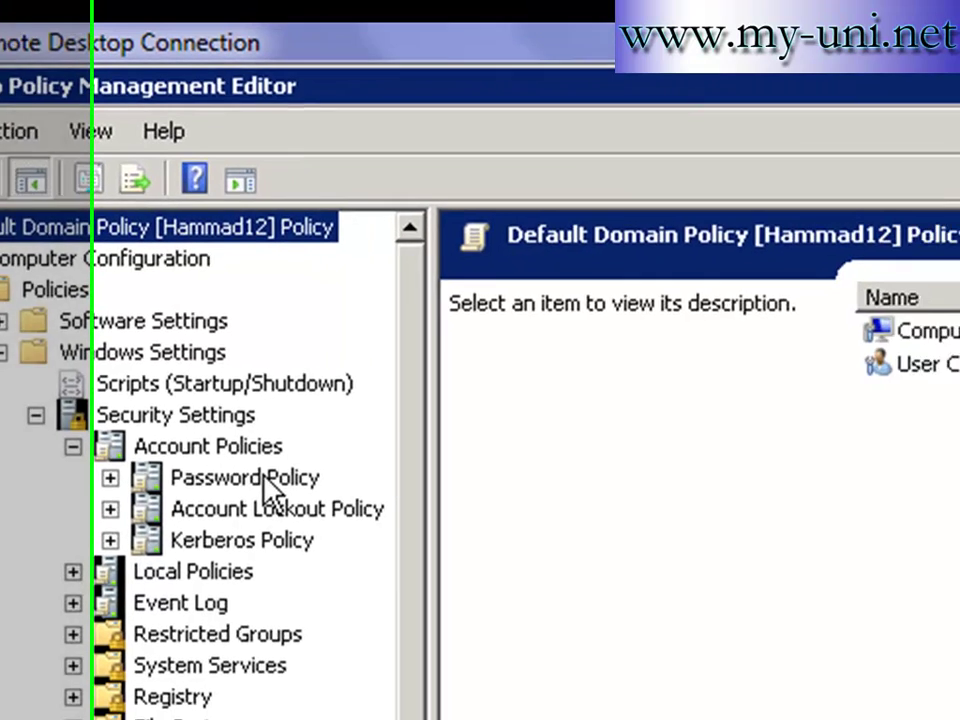
{"action": "left_click", "coordinate": [440, 470]}
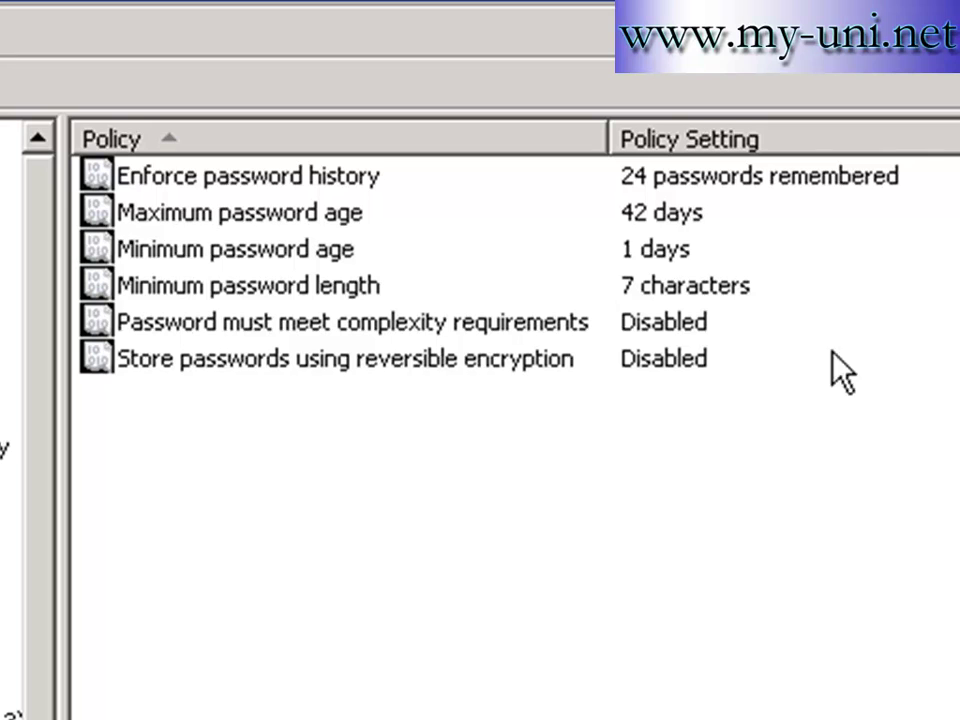
- Set the minimum password length policy to 5 characters and apply it
{"action": "double_click", "coordinate": [288, 285]}
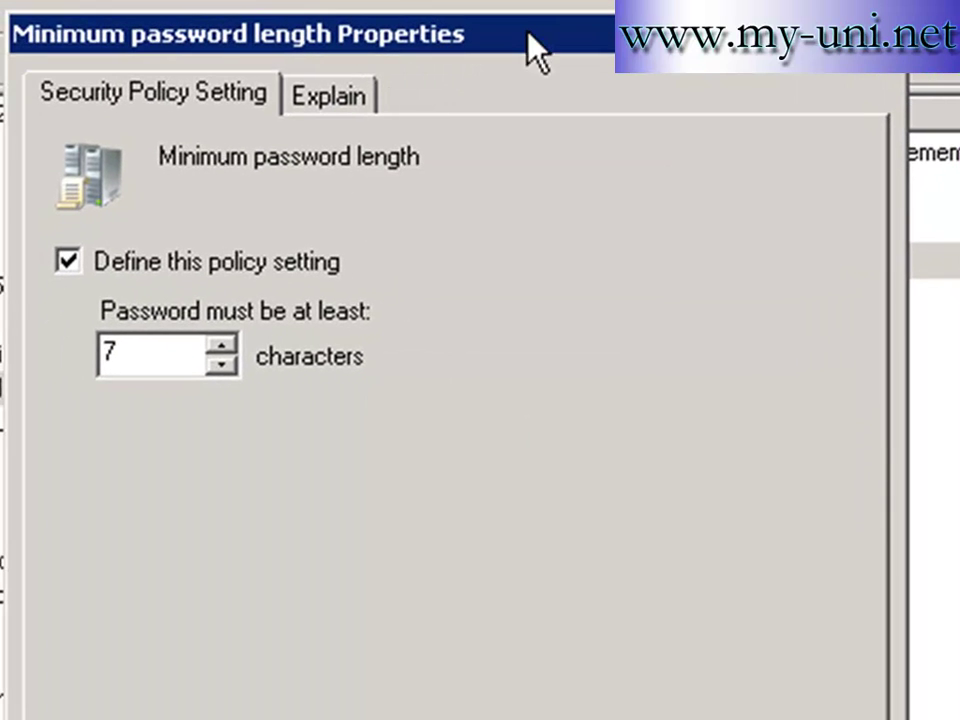
{"action": "left_click_drag", "start_coordinate": [528, 32], "coordinate": [741, 150]}
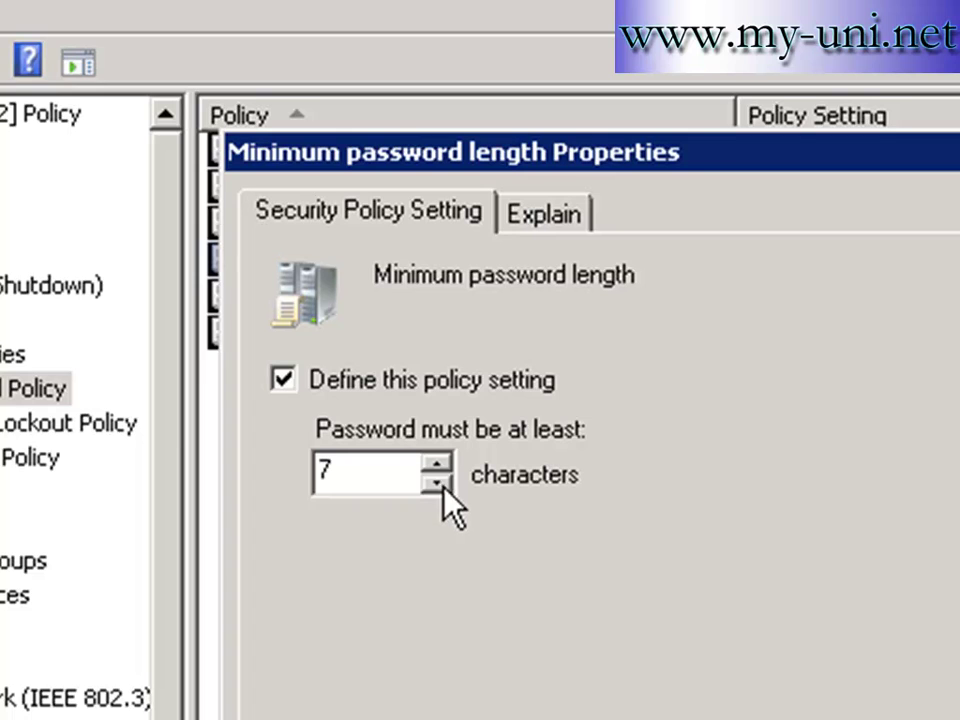
{"action": "left_click", "coordinate": [439, 486]}
{"action": "left_click", "coordinate": [439, 486]}
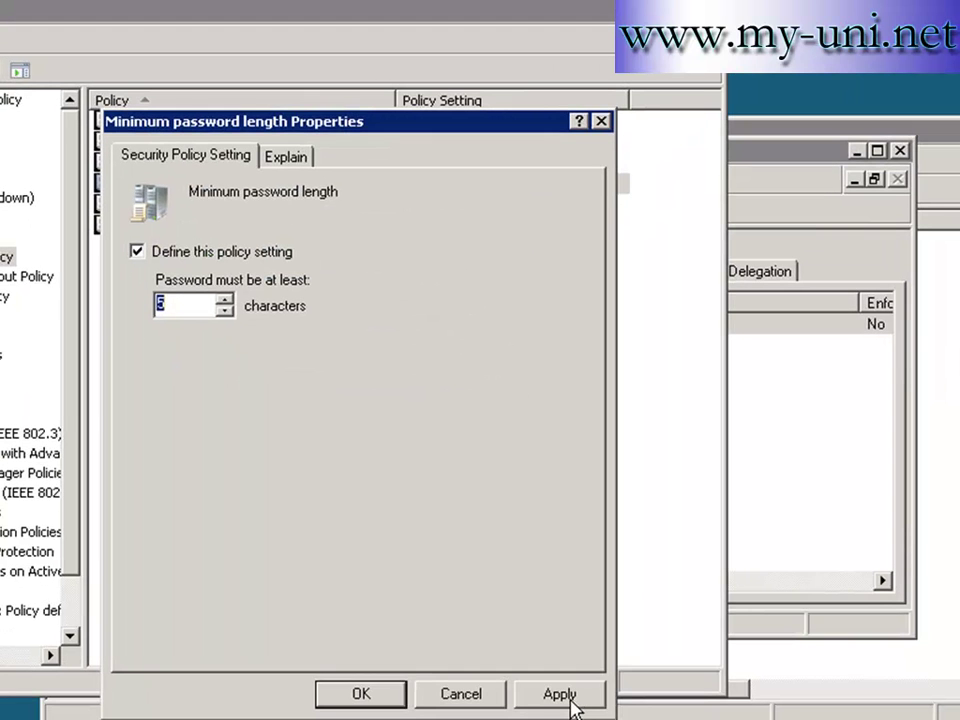
{"action": "left_click", "coordinate": [560, 694]}
{"action": "left_click", "coordinate": [364, 704]}
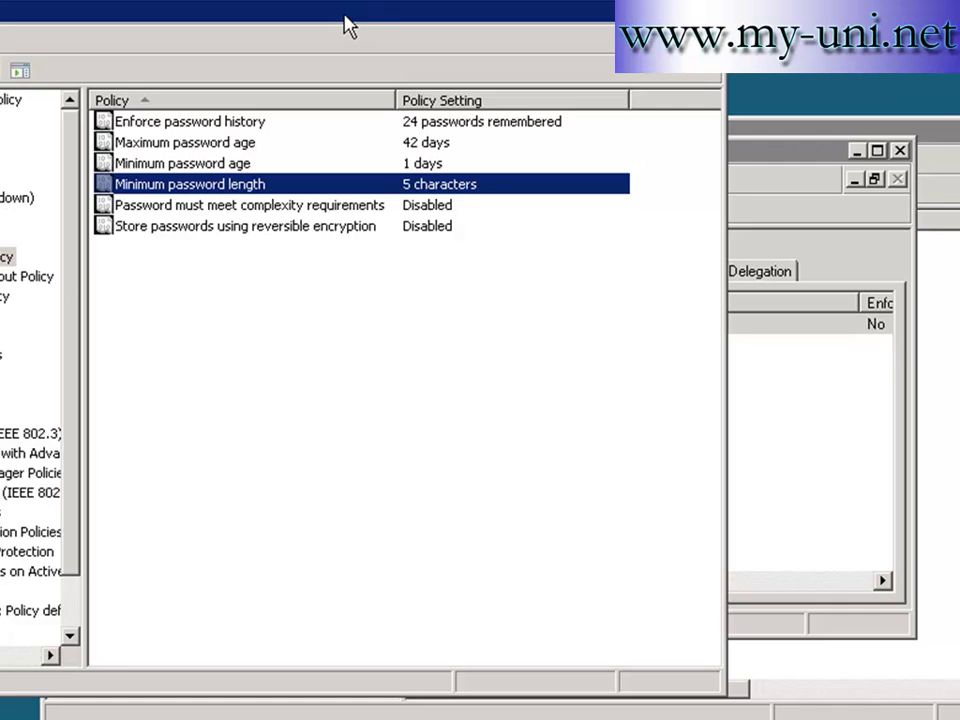
- Close the Group Policy Management Editor and Group Policy Management to return to the unfinished new user
{"action": "left_click_drag", "start_coordinate": [344, 24], "coordinate": [561, 107]}
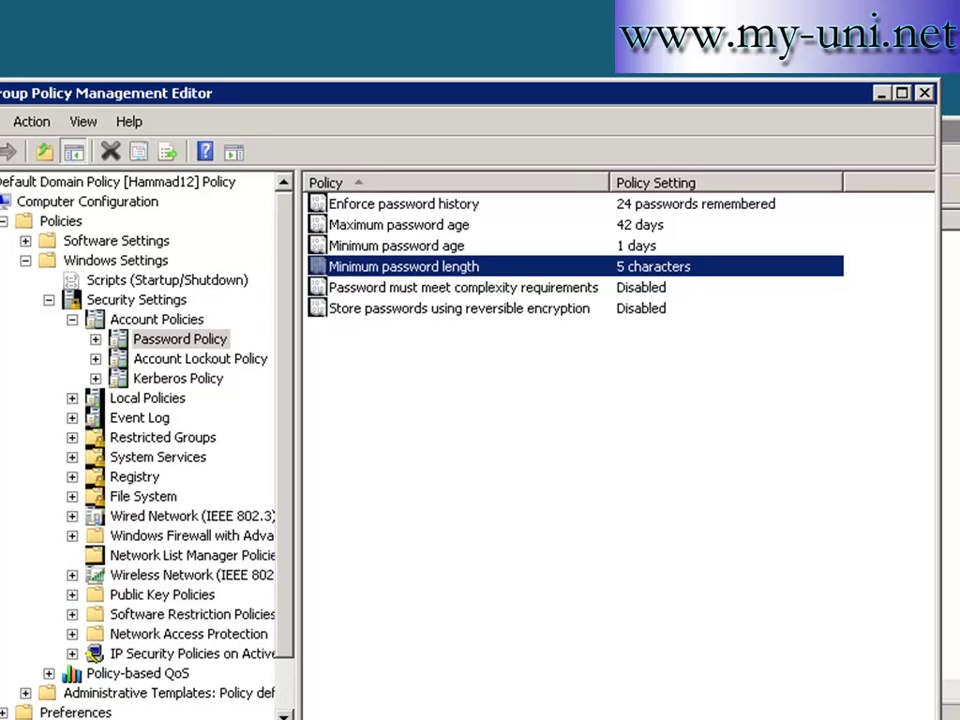
{"action": "left_click", "coordinate": [924, 94]}
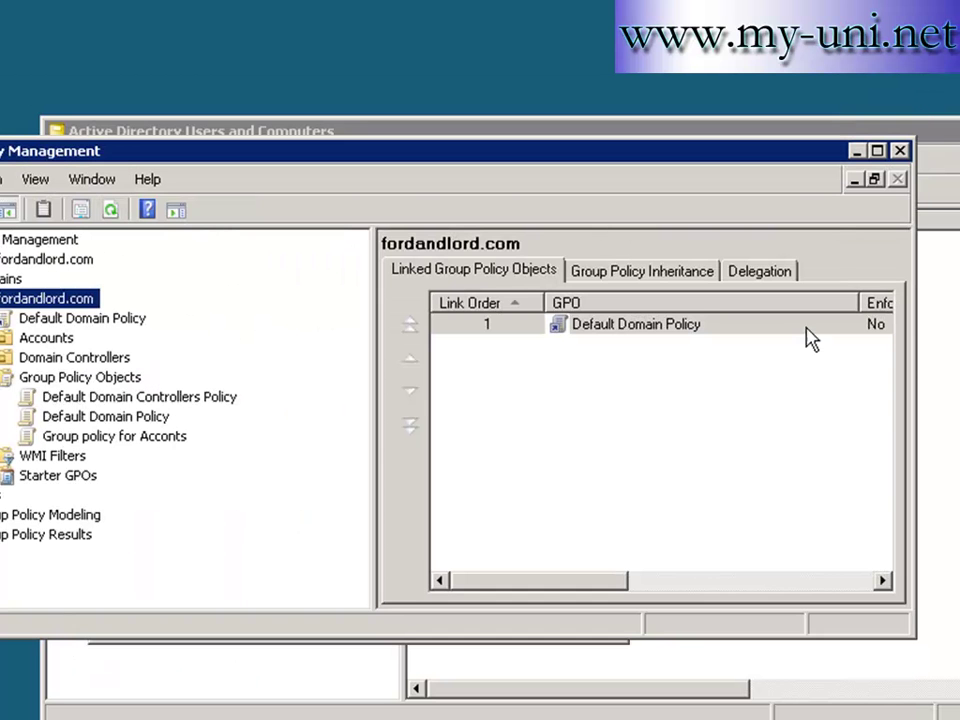
{"action": "left_click", "coordinate": [900, 150]}
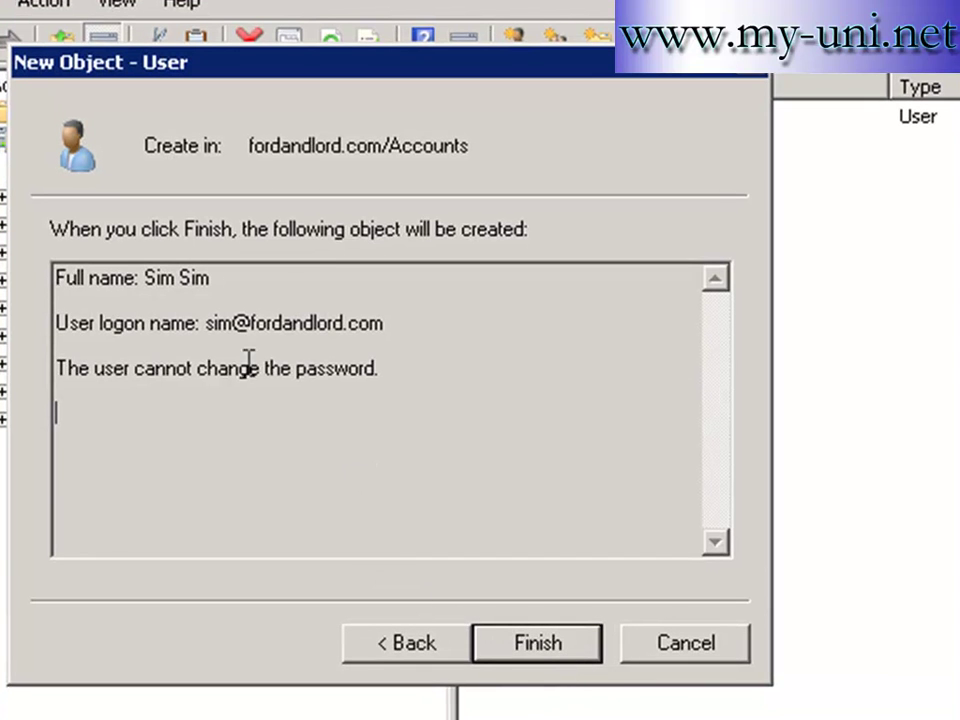
- Try to finish creating the new user in the Accounts organizational unit
{"action": "left_click", "coordinate": [560, 652]}
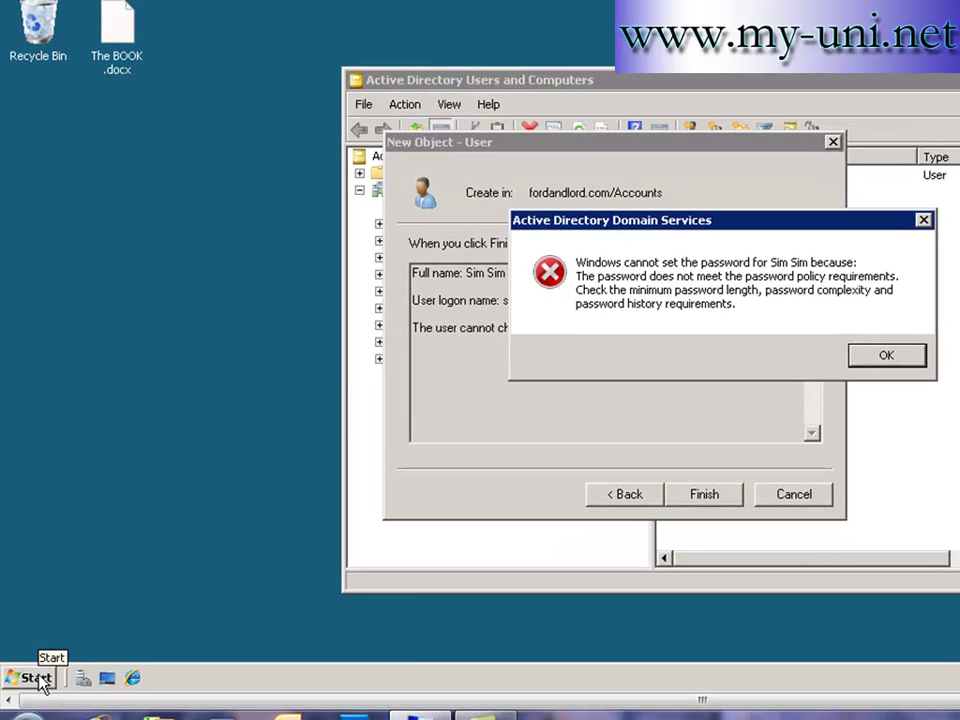
- Switch to Command Prompt and run gpupdate to refresh Group Policy on the server
{"action": "left_click", "coordinate": [38, 680]}
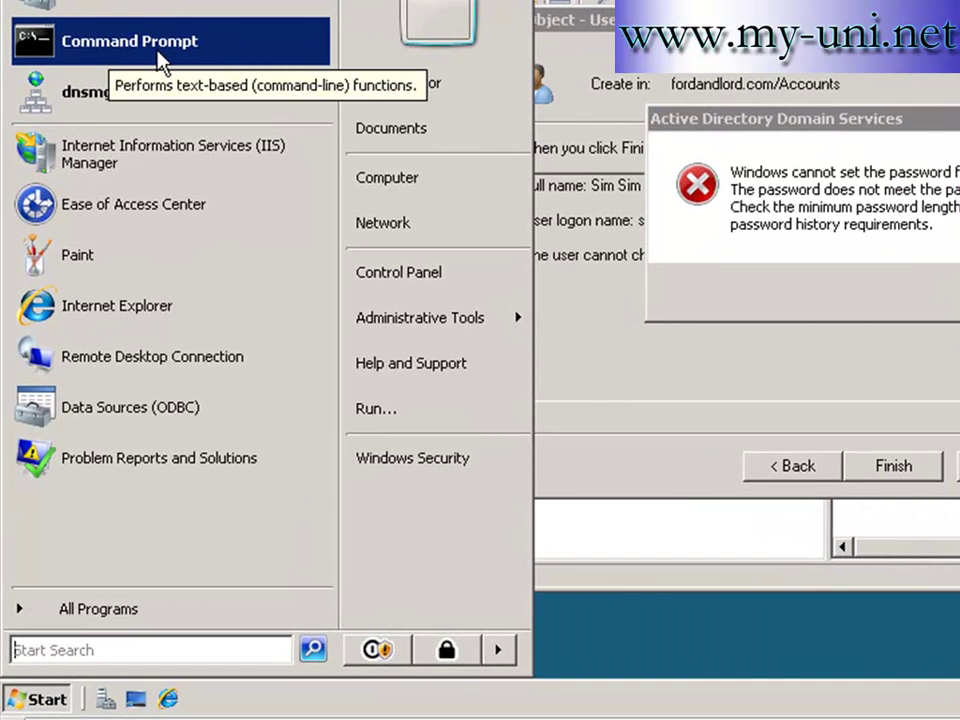
{"action": "left_click", "coordinate": [157, 57]}
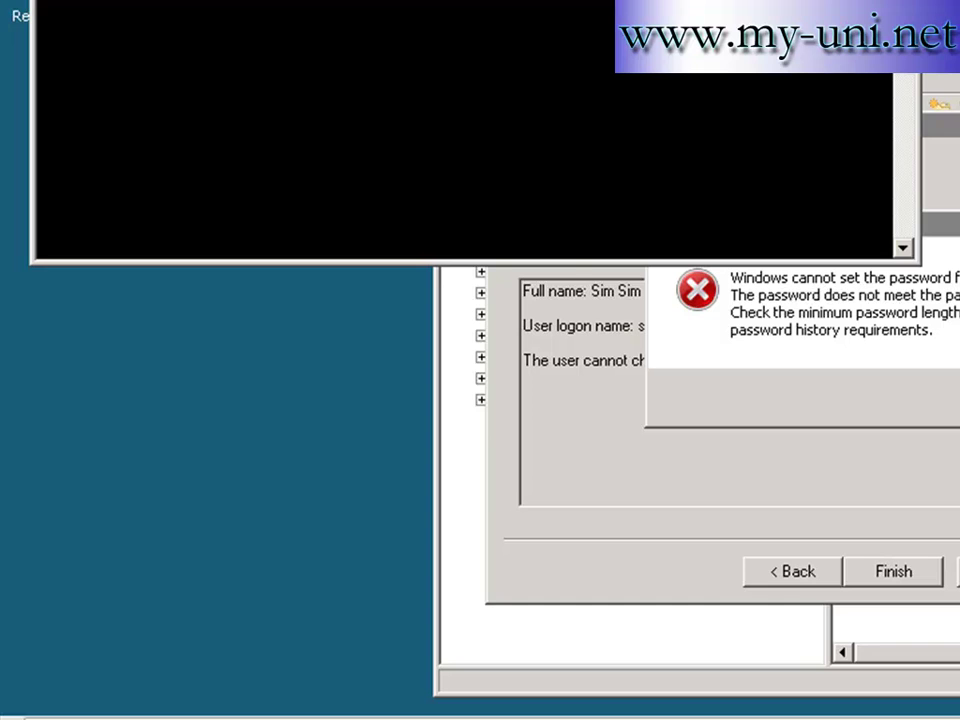
{"action": "left_click_drag", "start_coordinate": [665, 3], "coordinate": [845, 118]}
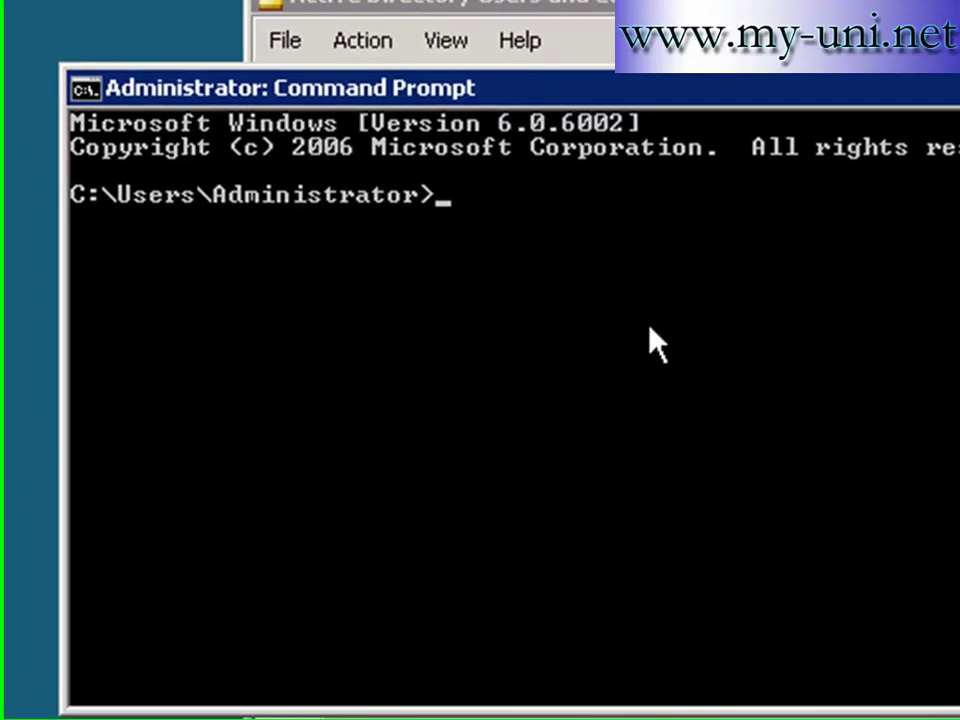
{"action": "type", "text": "gpupdate"}
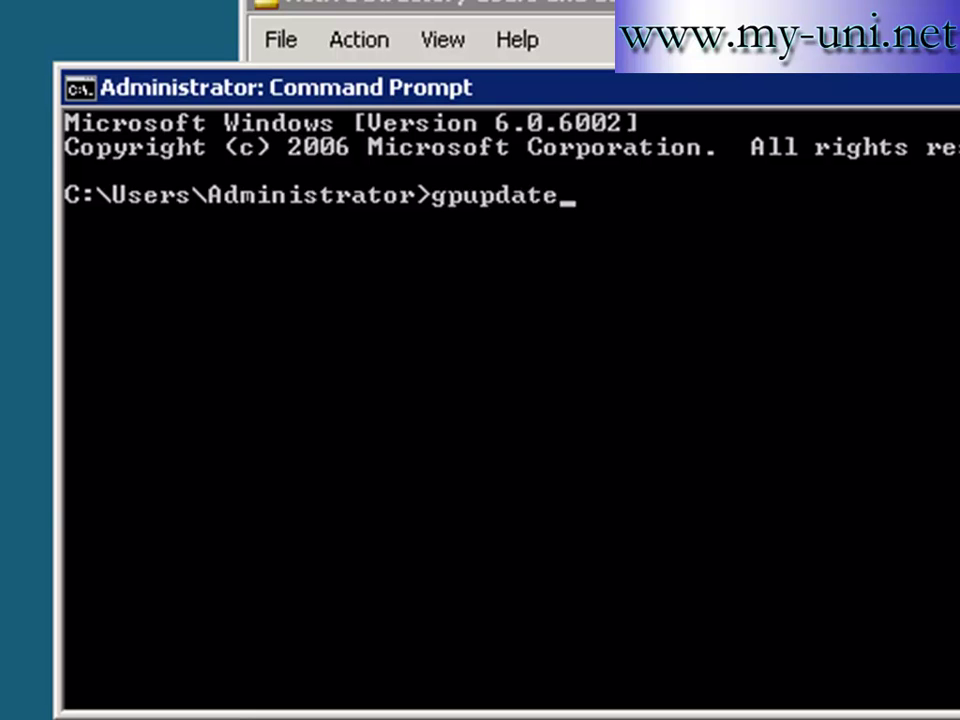
{"action": "key", "text": "Return"}
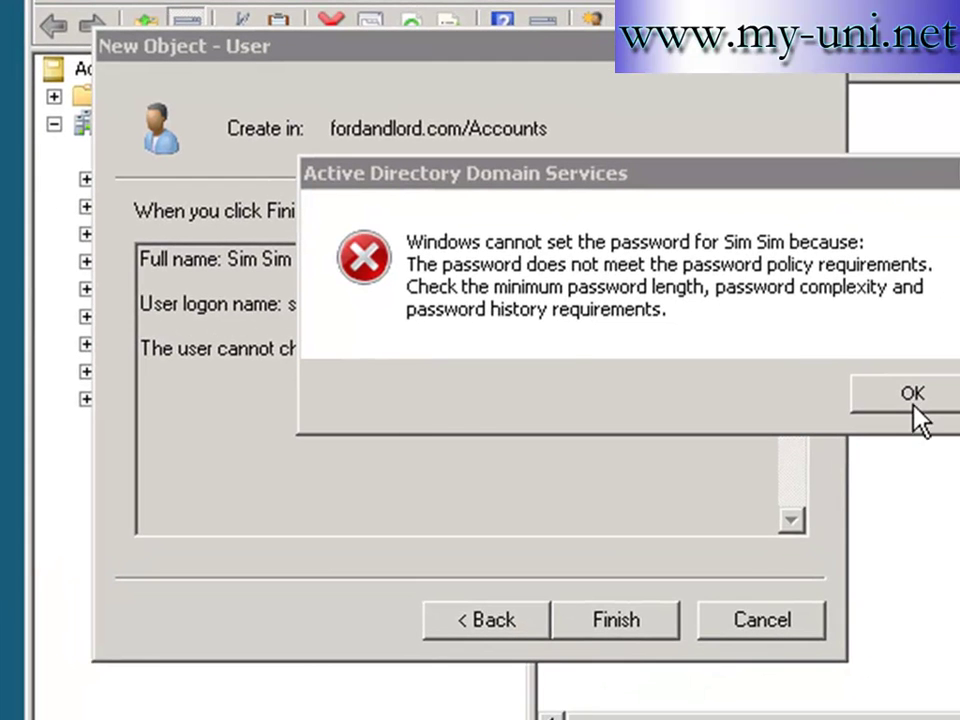
- Dismiss the password policy error and finish creating the new user in fordandlord.com/Accounts
{"action": "left_click", "coordinate": [913, 404]}
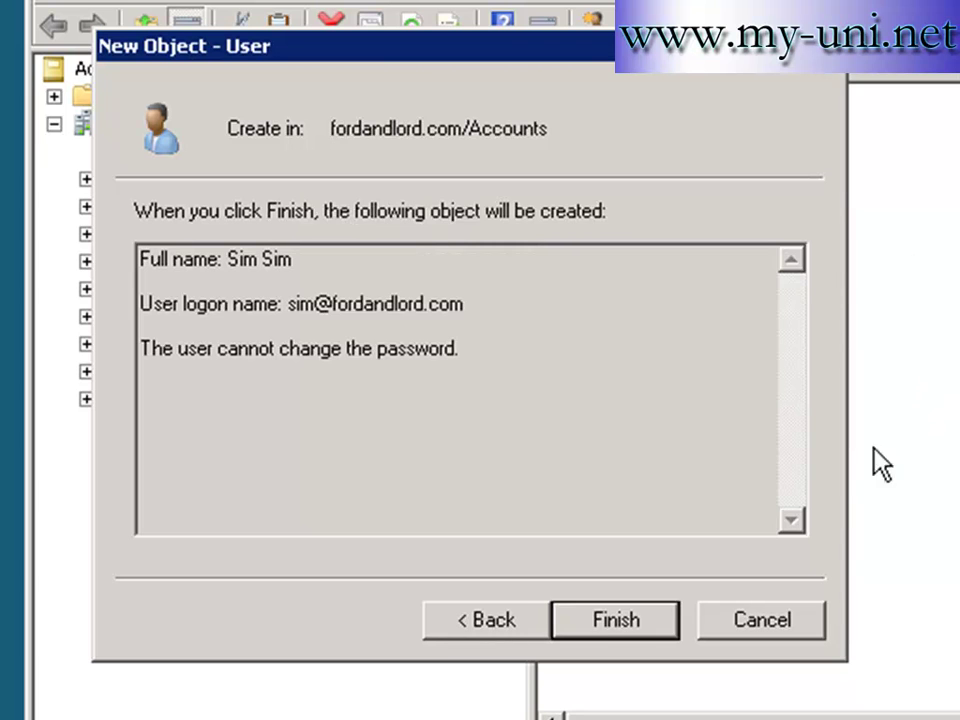
{"action": "left_click", "coordinate": [616, 626]}
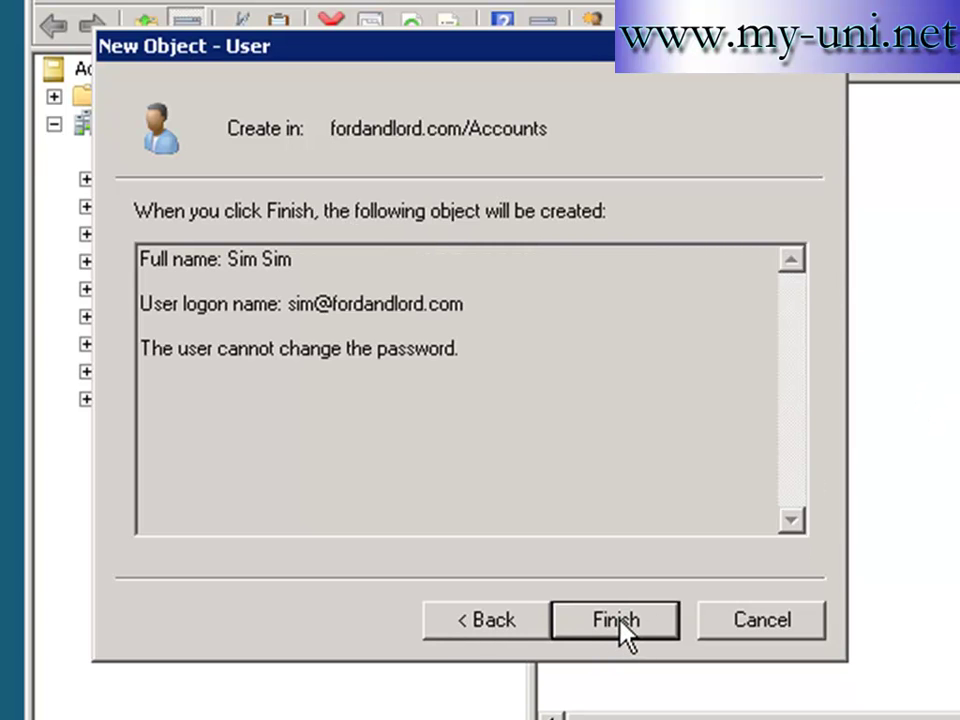